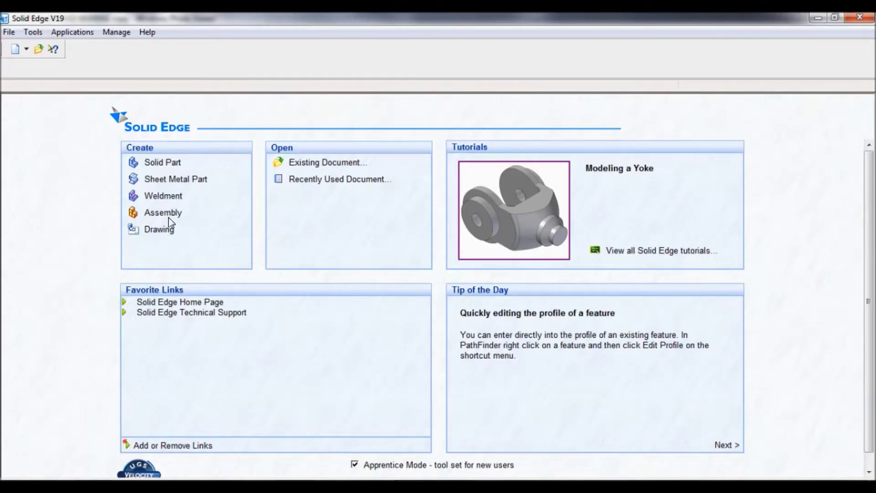
Step: Create a new assembly document and set its view to iso
{"action": "left_click", "coordinate": [168, 216]}
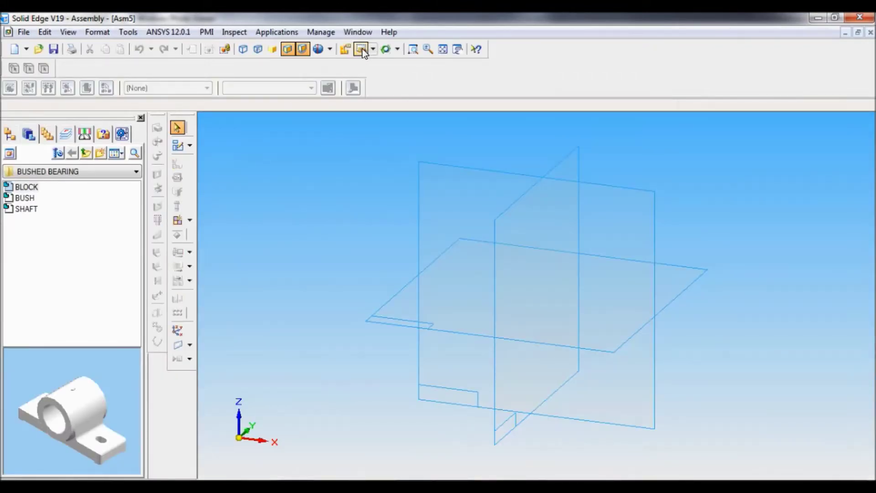
{"action": "left_click", "coordinate": [377, 48]}
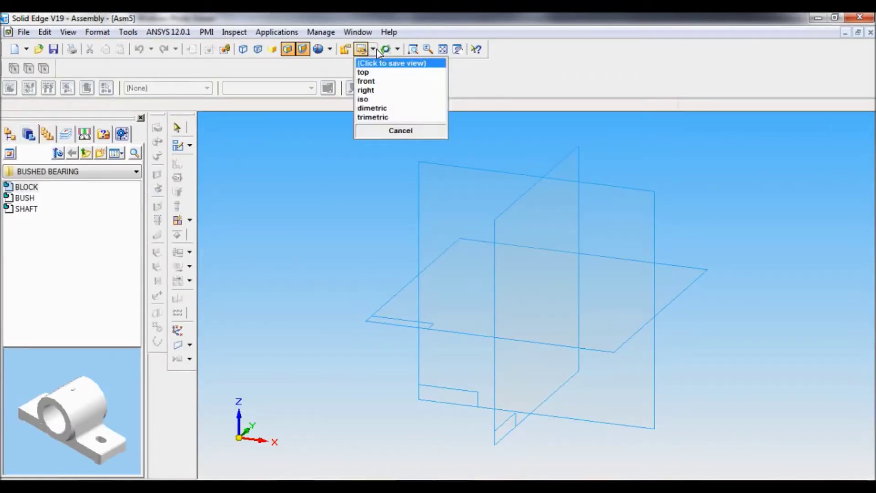
{"action": "left_click", "coordinate": [371, 97]}
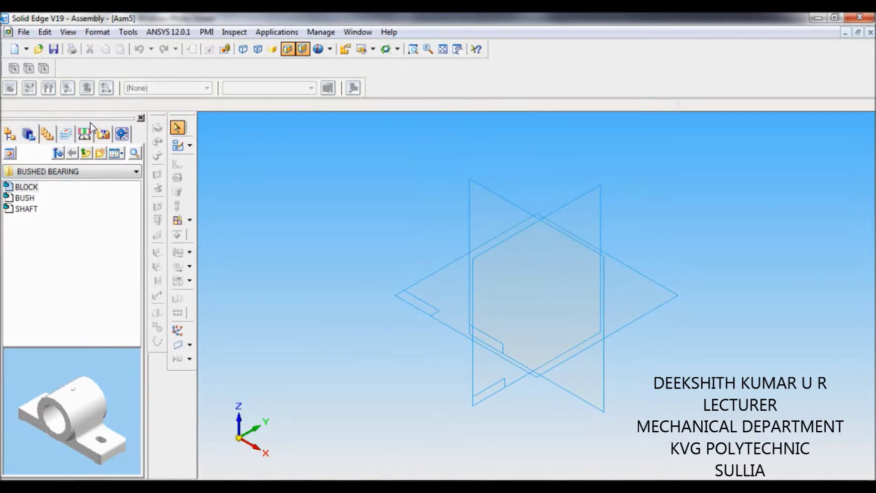
Step: Browse to the BUSHED BEARING folder inside ASSEMBLY on Local Disk (E:) and place the BLOCK part in the assembly
{"action": "left_click", "coordinate": [135, 172]}
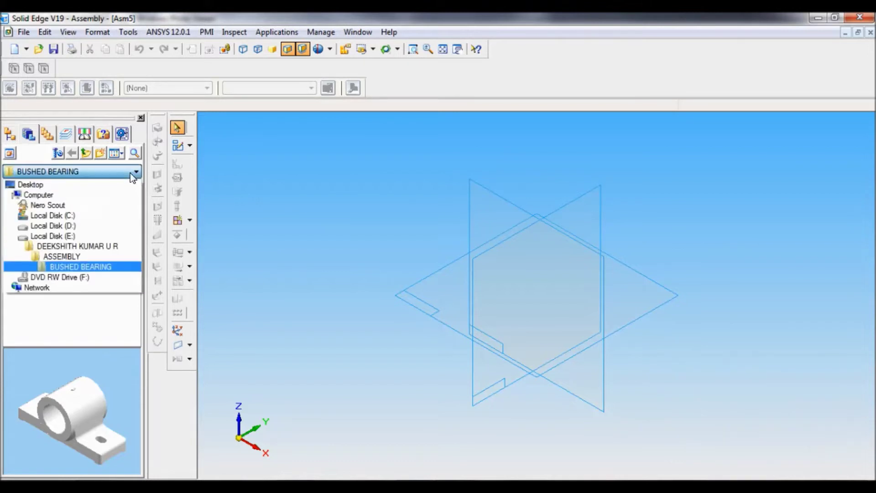
{"action": "left_click", "coordinate": [91, 236]}
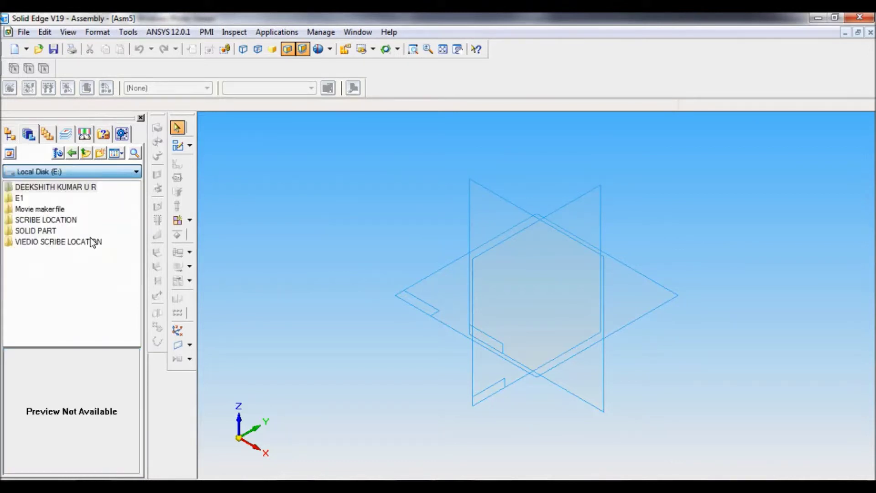
{"action": "double_click", "coordinate": [57, 187]}
{"action": "double_click", "coordinate": [37, 188]}
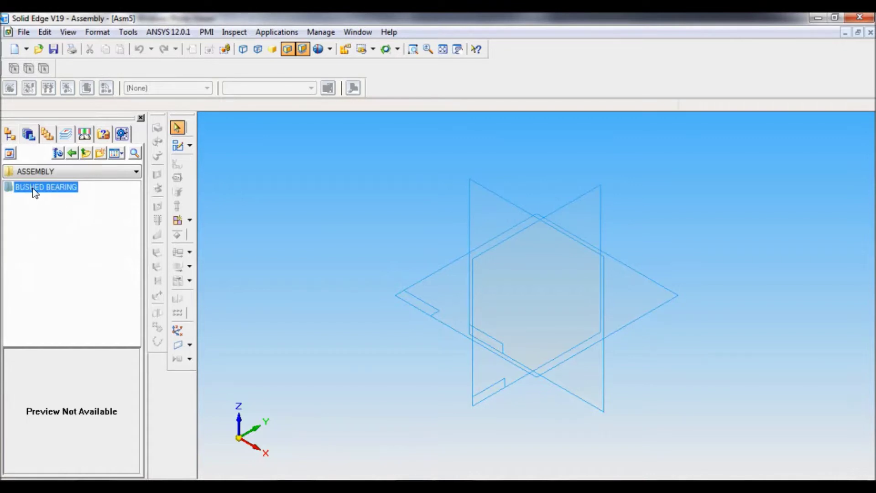
{"action": "double_click", "coordinate": [47, 188]}
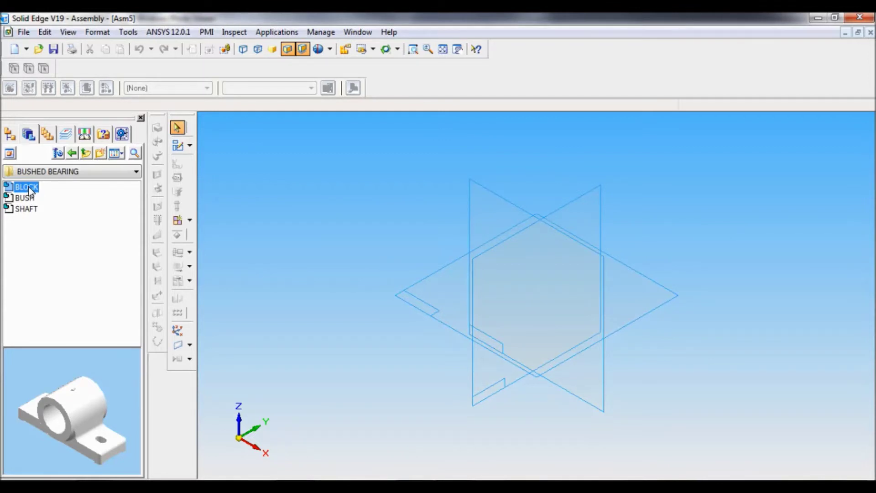
{"action": "left_click_drag", "start_coordinate": [28, 188], "coordinate": [516, 301]}
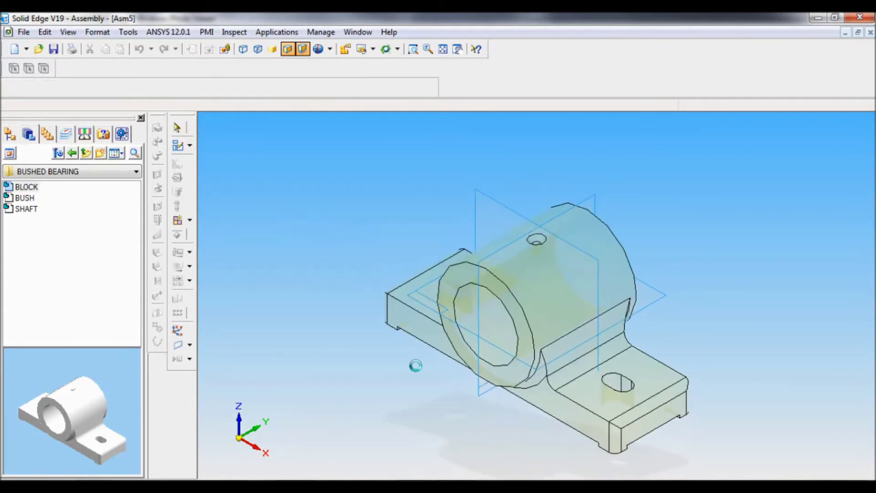
Step: Place the BUSH part and axially align its inner cylindrical face with the block's bore
{"action": "left_click", "coordinate": [29, 199]}
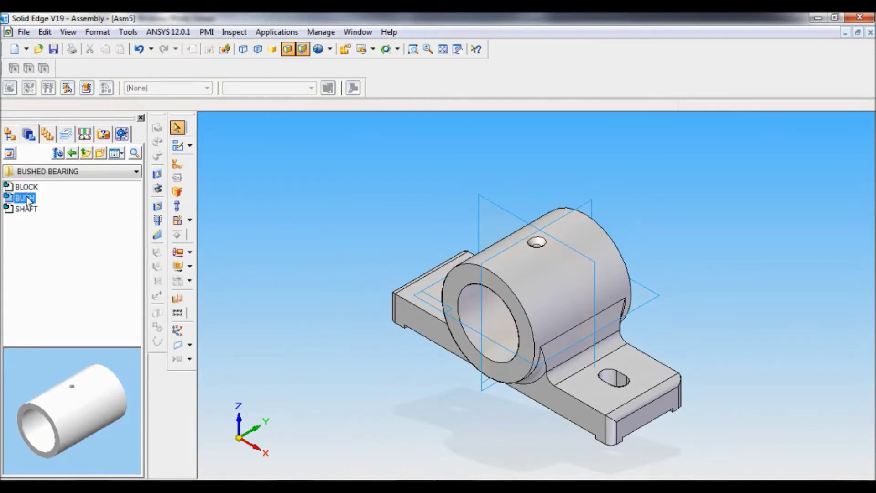
{"action": "left_click_drag", "start_coordinate": [29, 199], "coordinate": [325, 408]}
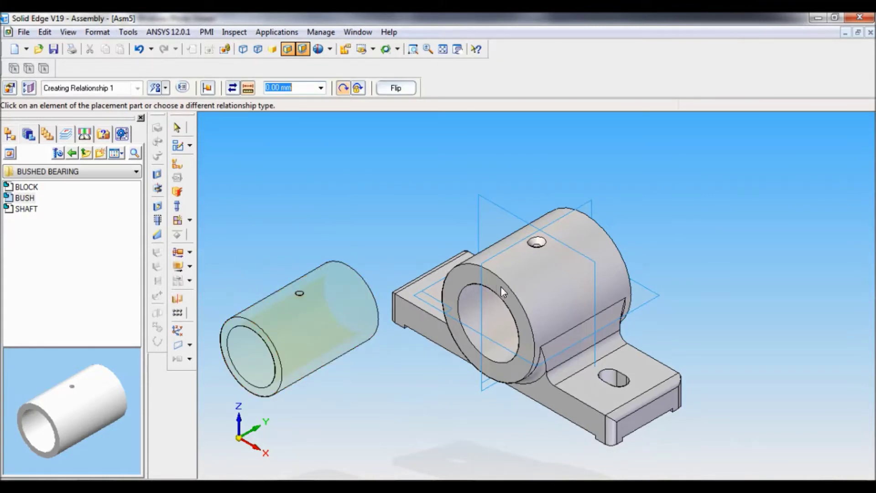
{"action": "left_click", "coordinate": [166, 88]}
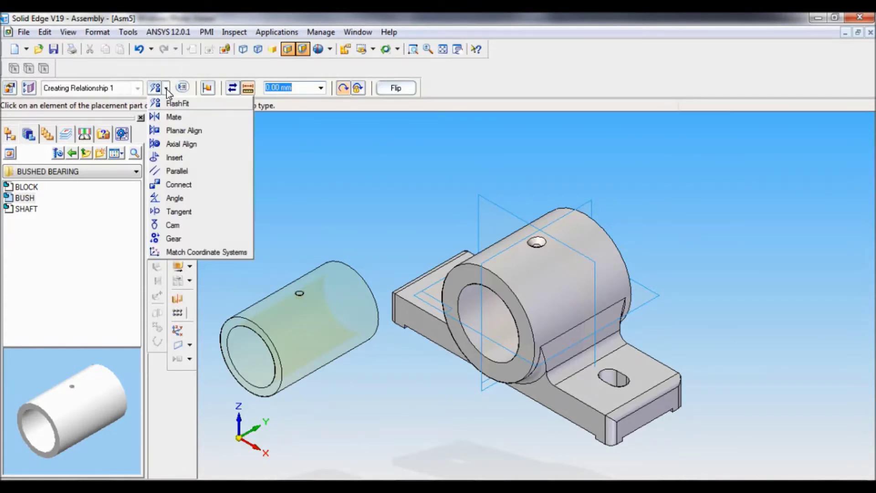
{"action": "left_click", "coordinate": [176, 144]}
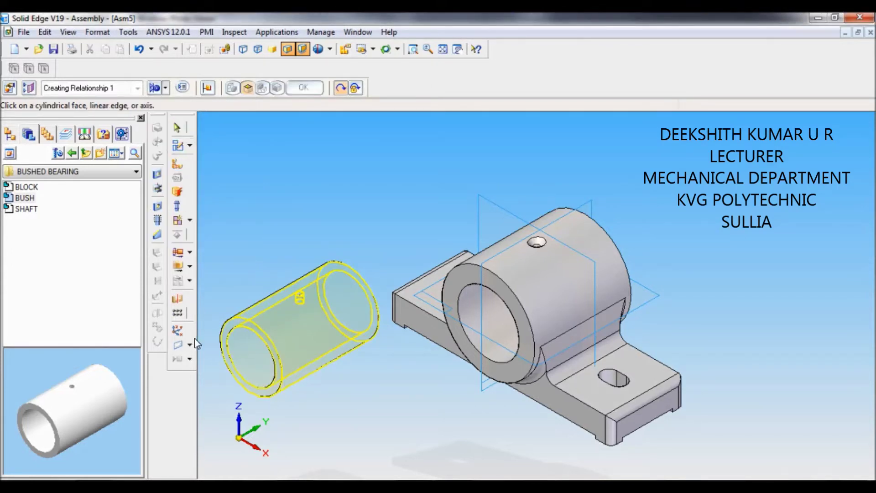
{"action": "left_click", "coordinate": [245, 349]}
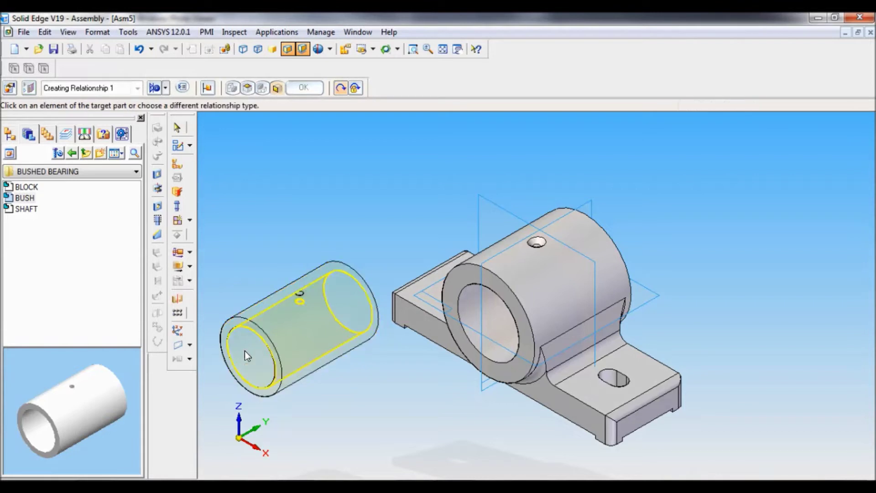
{"action": "left_click", "coordinate": [470, 296]}
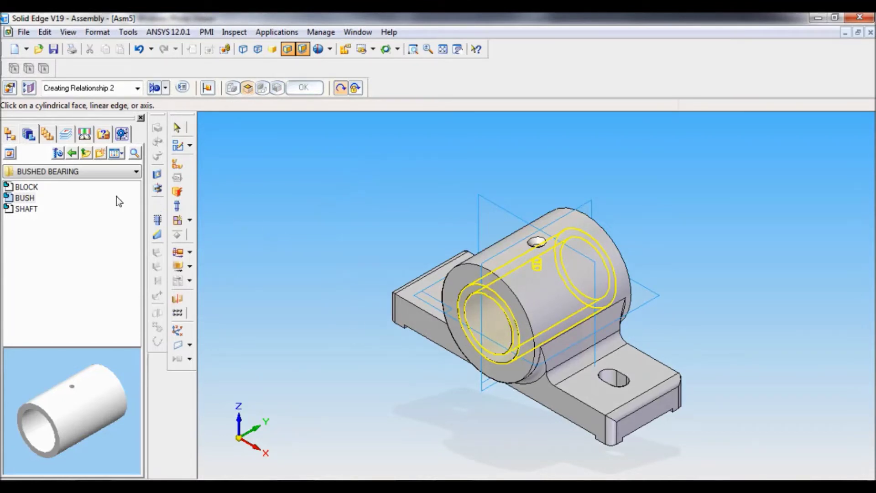
Step: Place the SHAFT part and axially align its cylindrical face with the bush's bore
{"action": "left_click", "coordinate": [26, 210]}
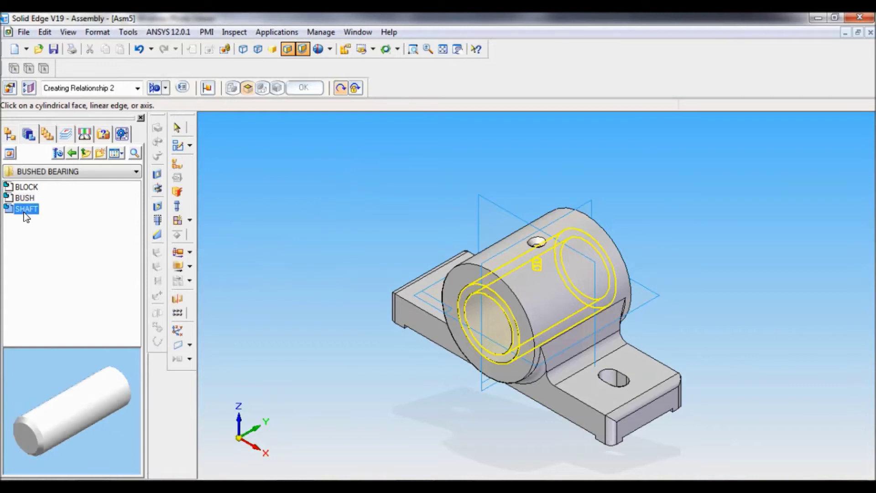
{"action": "left_click_drag", "start_coordinate": [26, 209], "coordinate": [270, 283]}
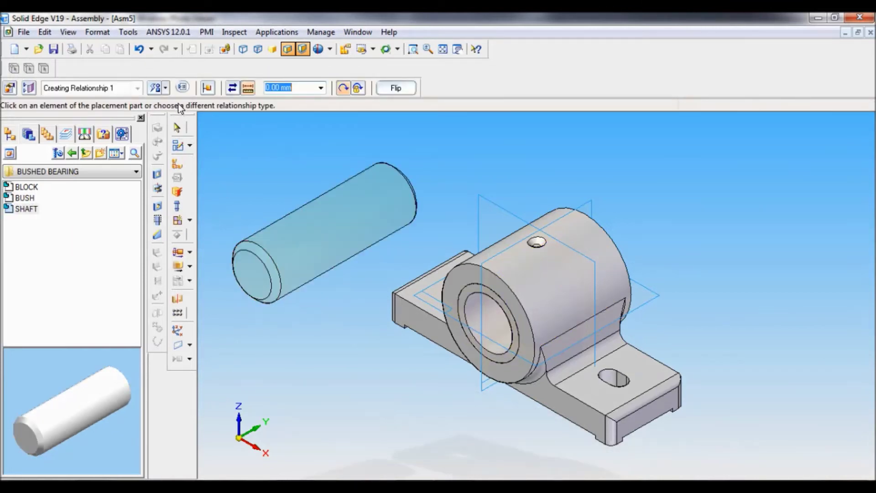
{"action": "left_click", "coordinate": [166, 88]}
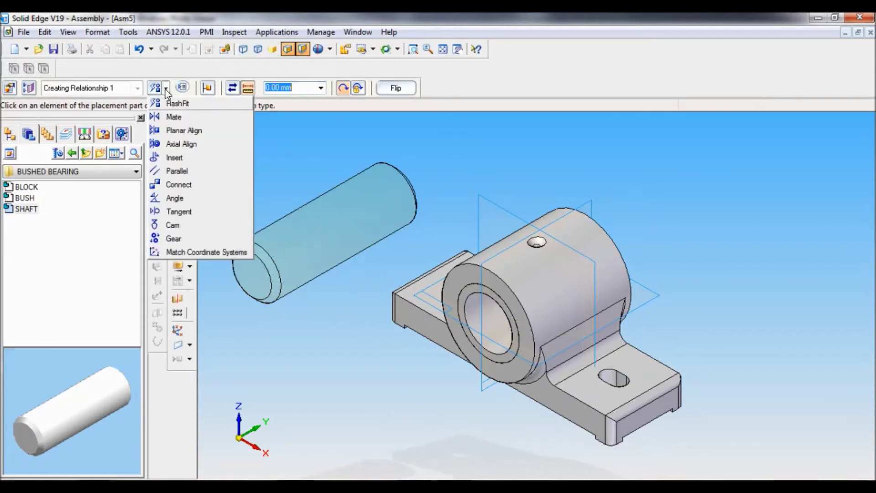
{"action": "left_click", "coordinate": [178, 145]}
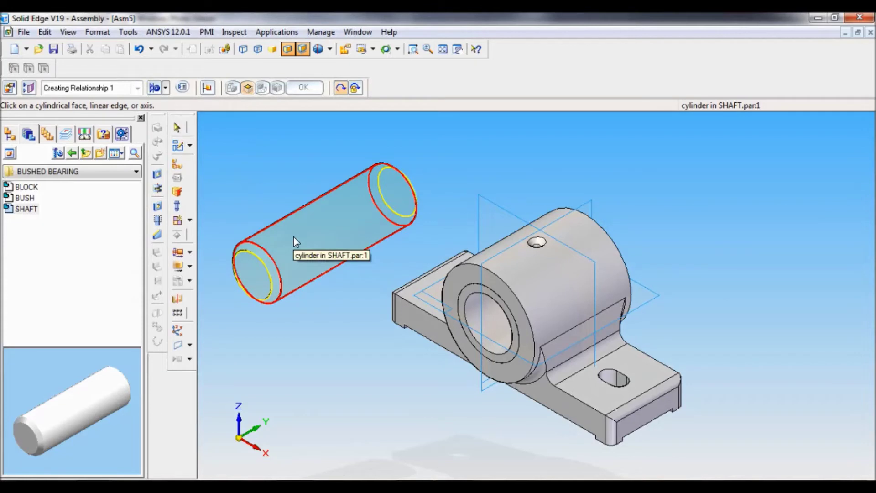
{"action": "left_click", "coordinate": [294, 237]}
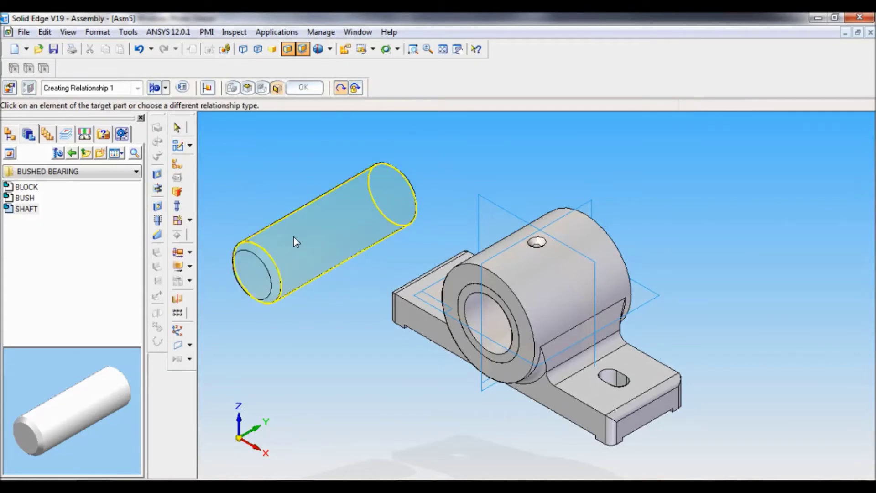
{"action": "left_click", "coordinate": [477, 303]}
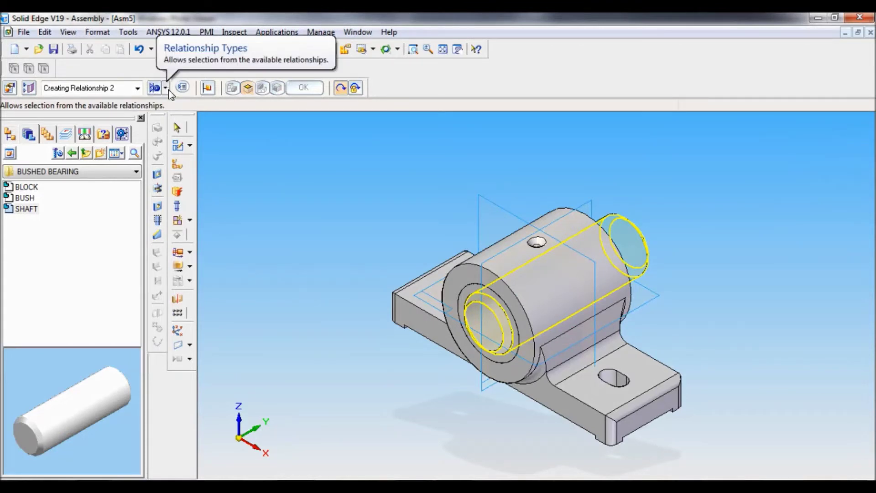
Step: Mate the shaft's rear end face to the assembly's Front (xz) reference plane with a 0.00 mm offset
{"action": "left_click", "coordinate": [166, 88]}
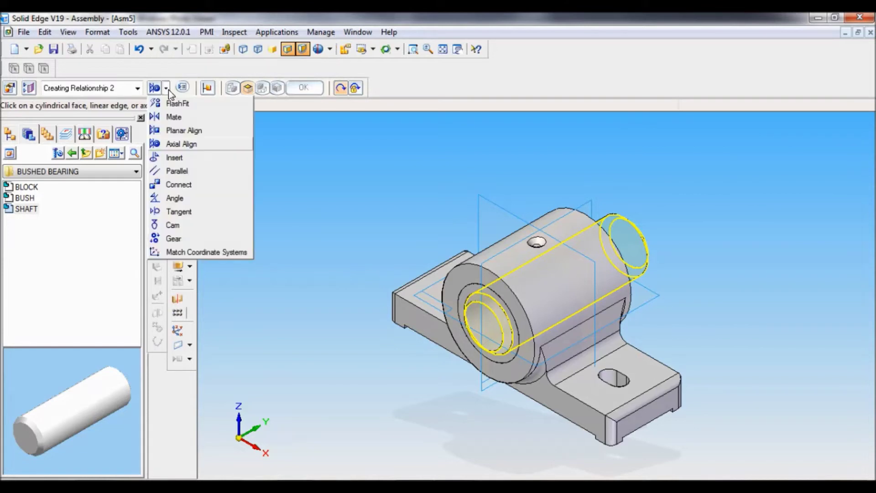
{"action": "left_click", "coordinate": [174, 118]}
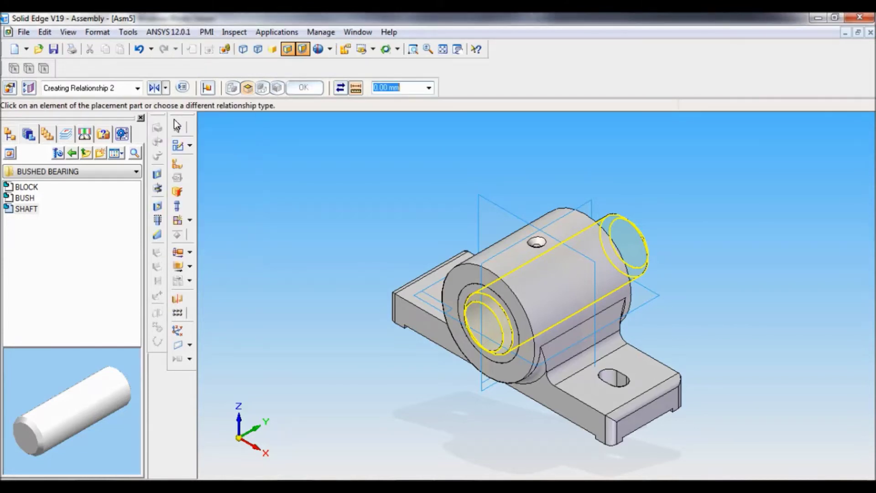
{"action": "left_click", "coordinate": [639, 234]}
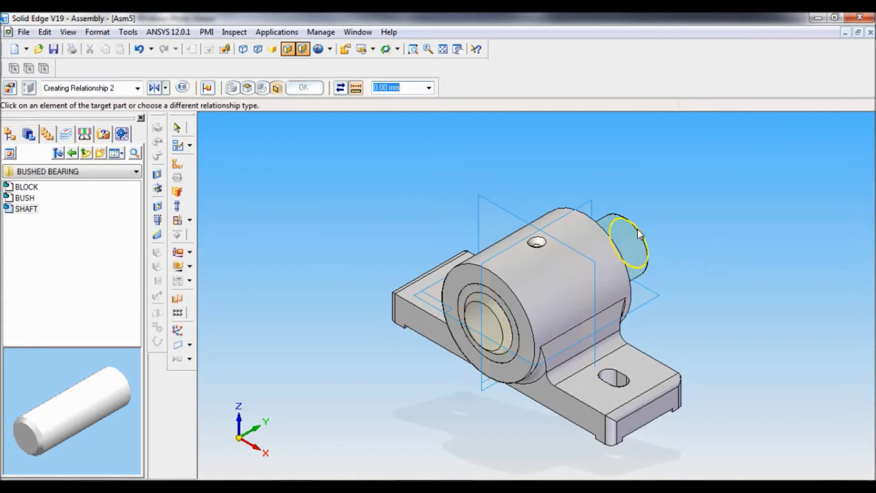
{"action": "left_click", "coordinate": [491, 204]}
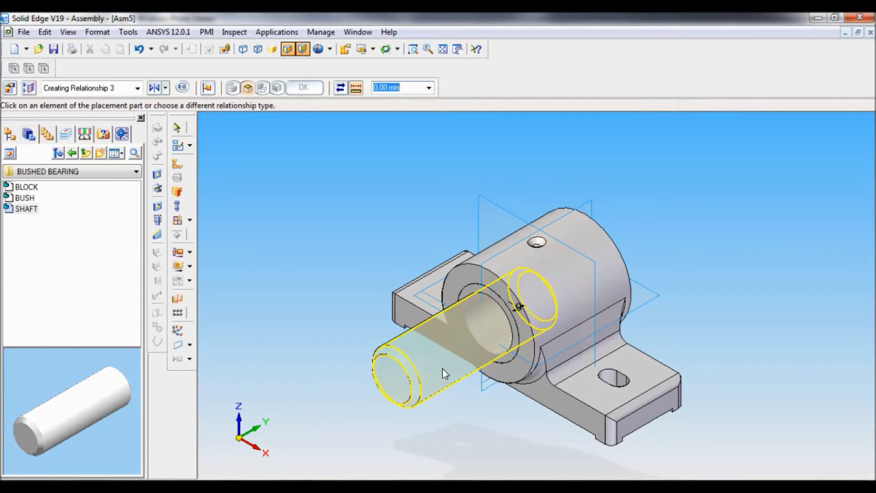
{"action": "left_click", "coordinate": [178, 129]}
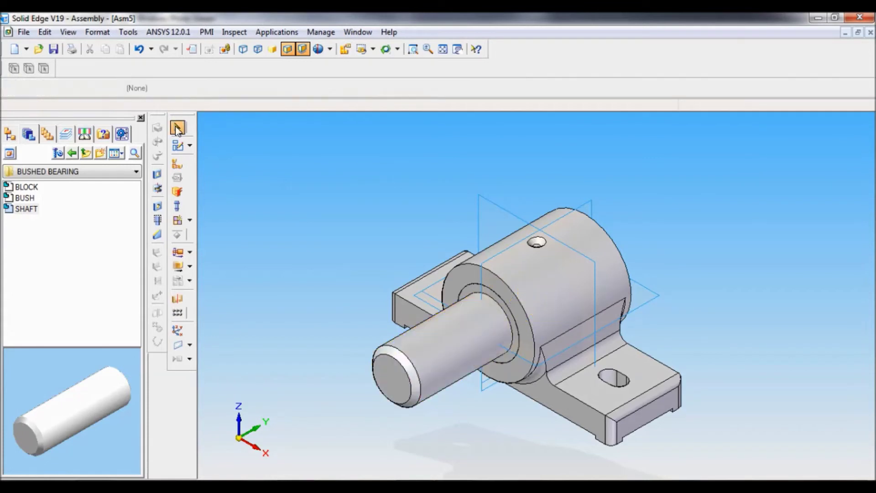
Step: Set the offset of the shaft's mate with the Front (xz) plane to -150/2 mm
{"action": "left_click", "coordinate": [9, 135]}
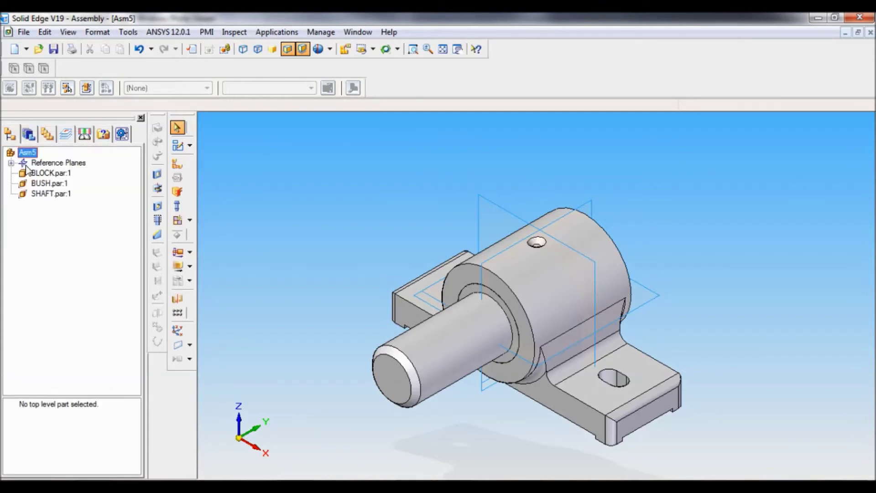
{"action": "left_click", "coordinate": [42, 192]}
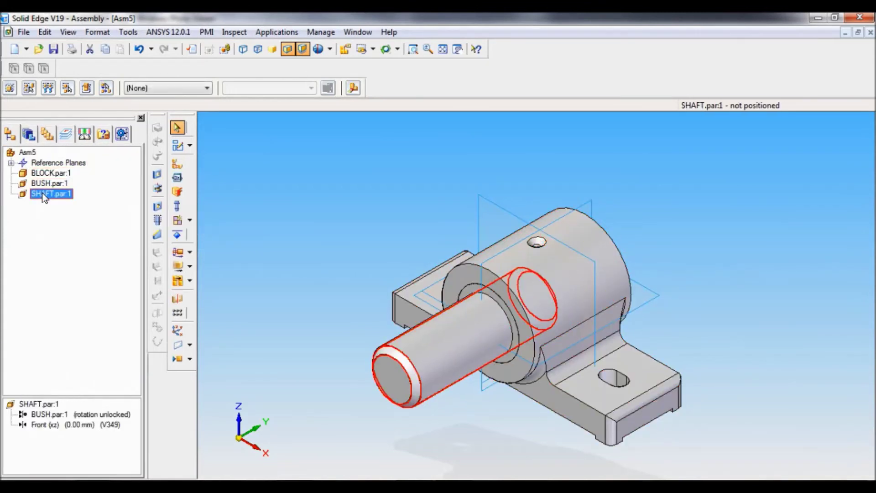
{"action": "left_click", "coordinate": [72, 425]}
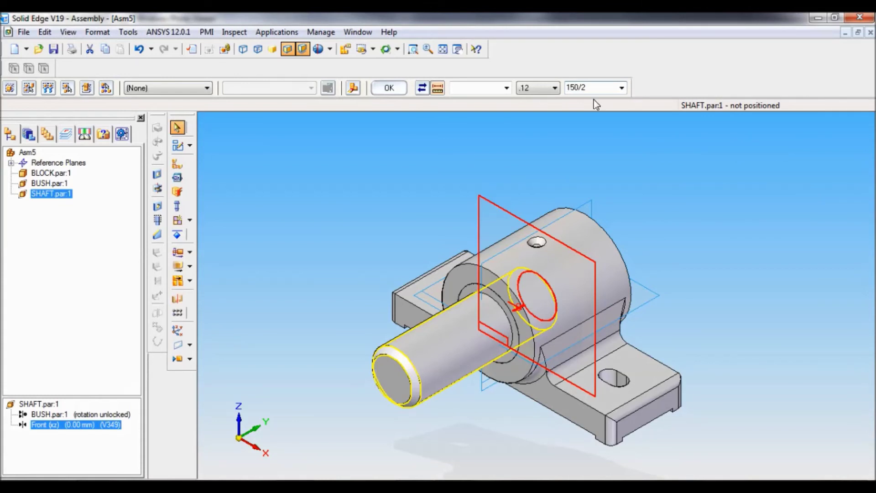
{"action": "left_click", "coordinate": [568, 87]}
{"action": "key", "text": "Left"}
{"action": "type", "text": "-"}
{"action": "key", "text": "Return"}
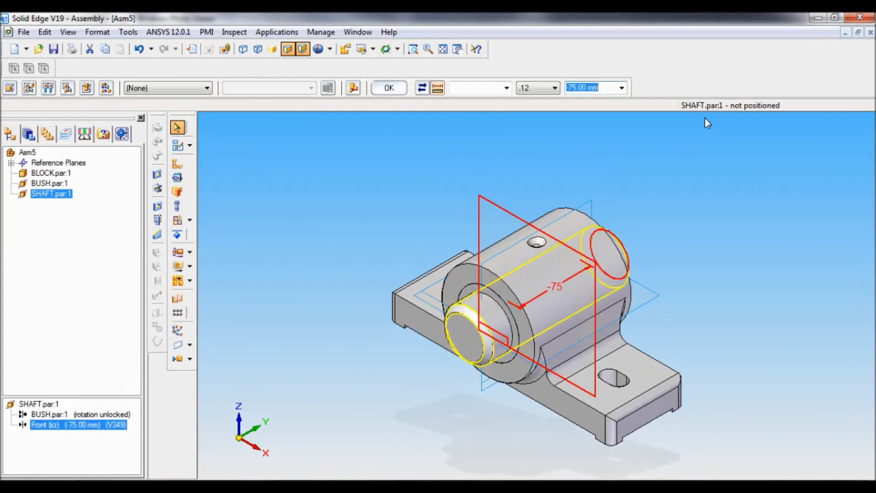
{"action": "key", "text": "Return"}
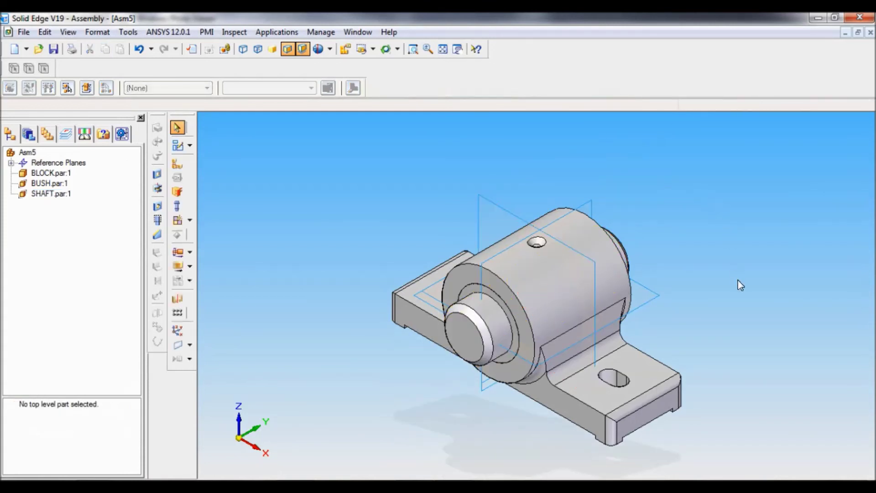
Step: Inspect the assembled bearing from several angles and restore the iso view
{"action": "middle_click_drag", "start_coordinate": [738, 281], "coordinate": [688, 306]}
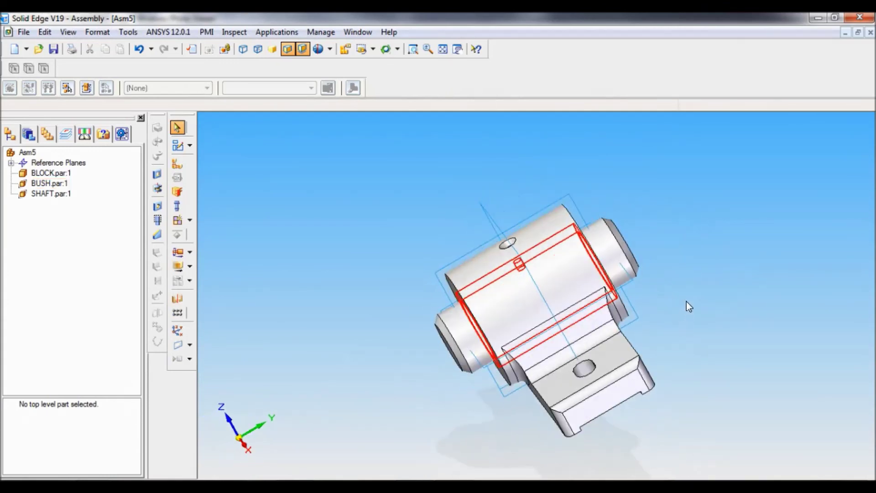
{"action": "middle_click_drag", "start_coordinate": [741, 281], "coordinate": [773, 352]}
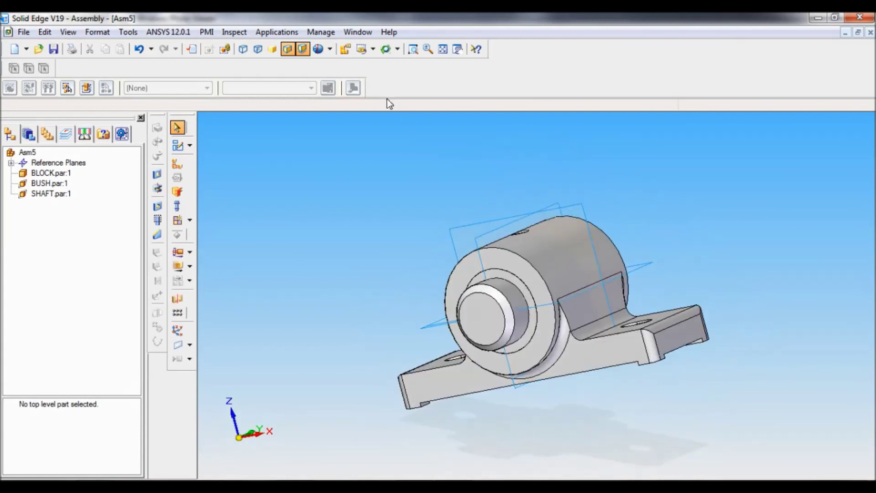
{"action": "left_click", "coordinate": [373, 49]}
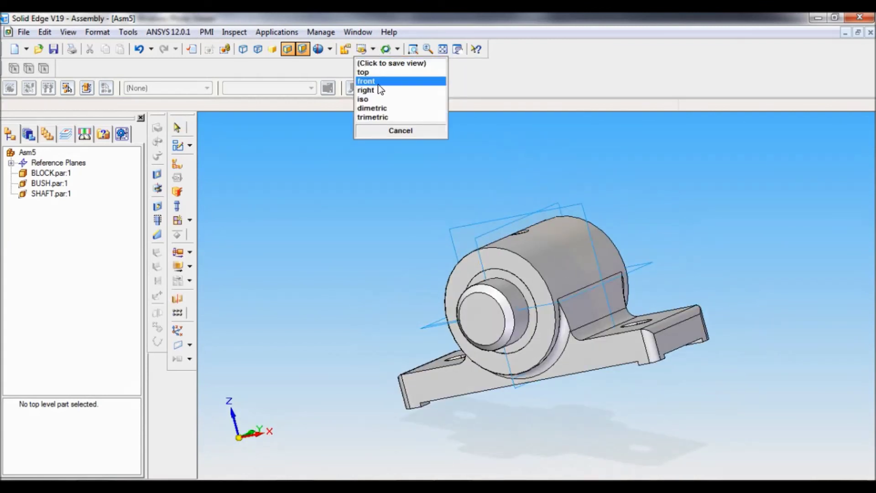
{"action": "left_click", "coordinate": [378, 98]}
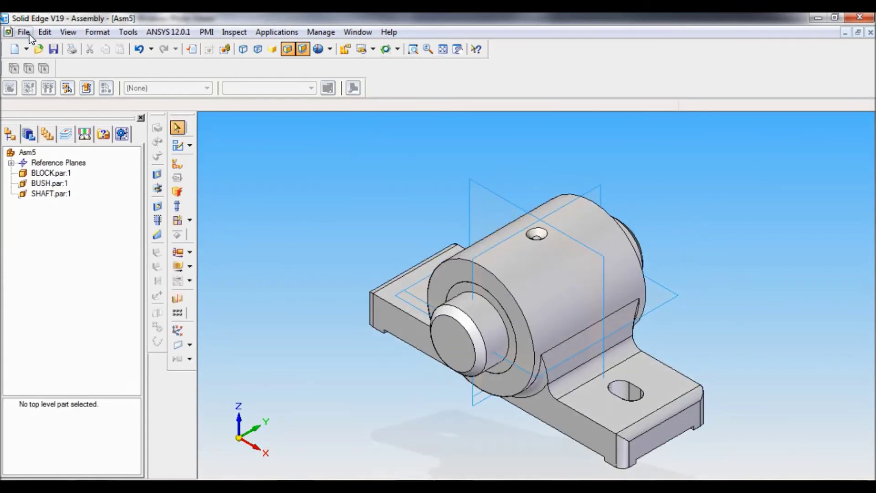
Step: Start saving the assembly and choose the BUSHED BEARING folder inside the ASSEMBLY folder as its location
{"action": "left_click", "coordinate": [53, 49]}
{"action": "left_click", "coordinate": [446, 165]}
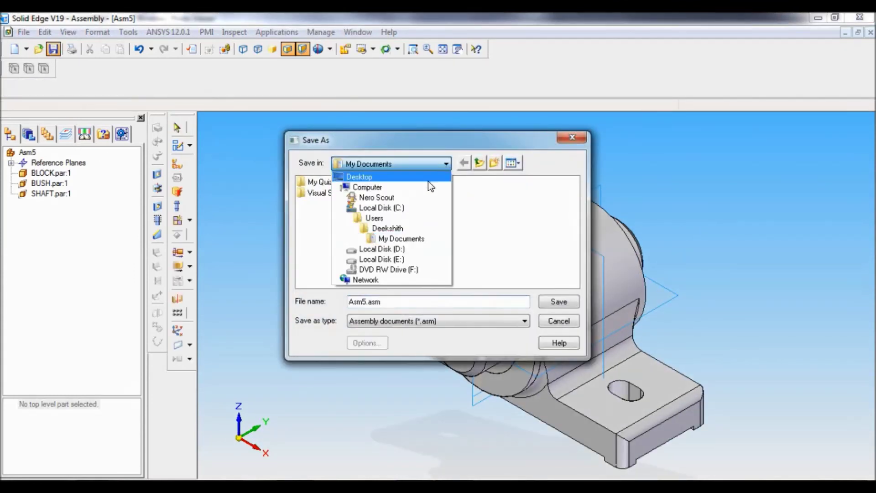
{"action": "left_click", "coordinate": [393, 256]}
{"action": "double_click", "coordinate": [350, 182]}
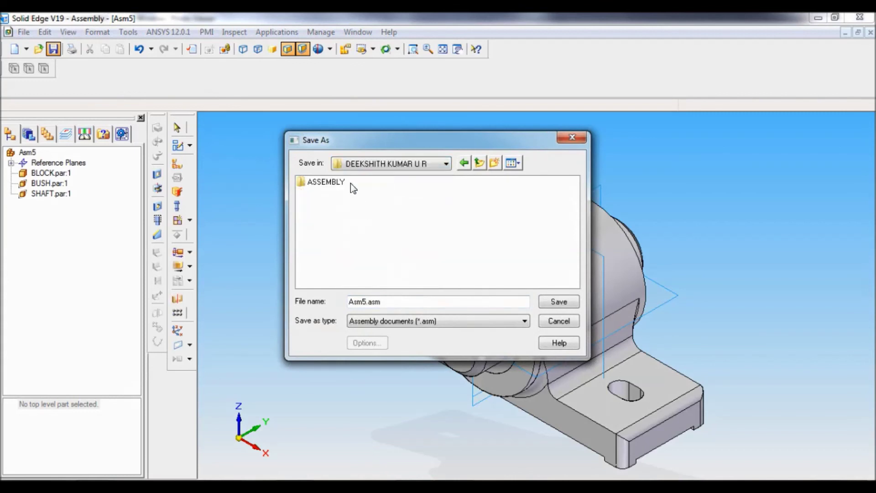
{"action": "double_click", "coordinate": [325, 183]}
{"action": "double_click", "coordinate": [324, 183]}
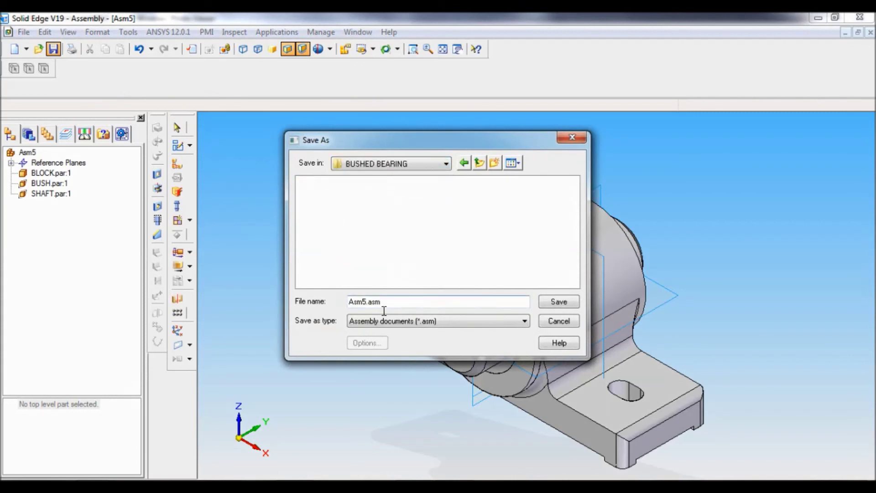
Step: Name the assembly file BUSHED BEARING ASSEMBLY and save it as an assembly document
{"action": "left_click_drag", "start_coordinate": [392, 302], "coordinate": [315, 302]}
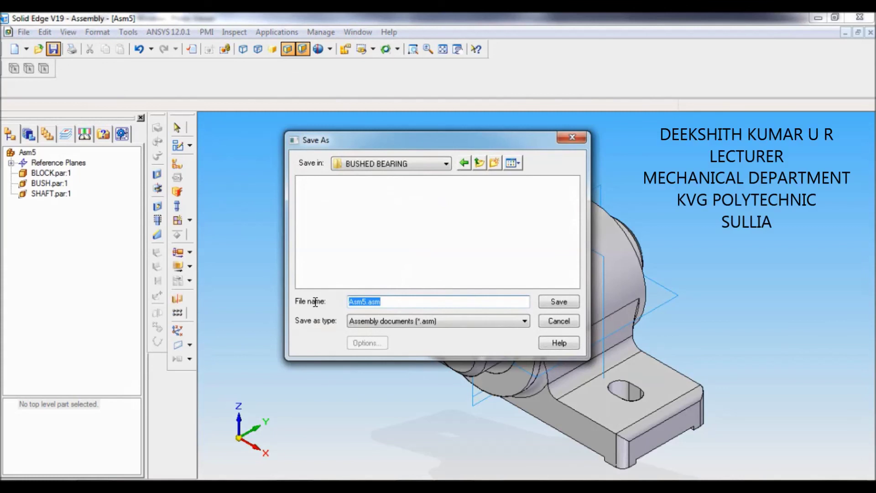
{"action": "type", "text": "BUS"}
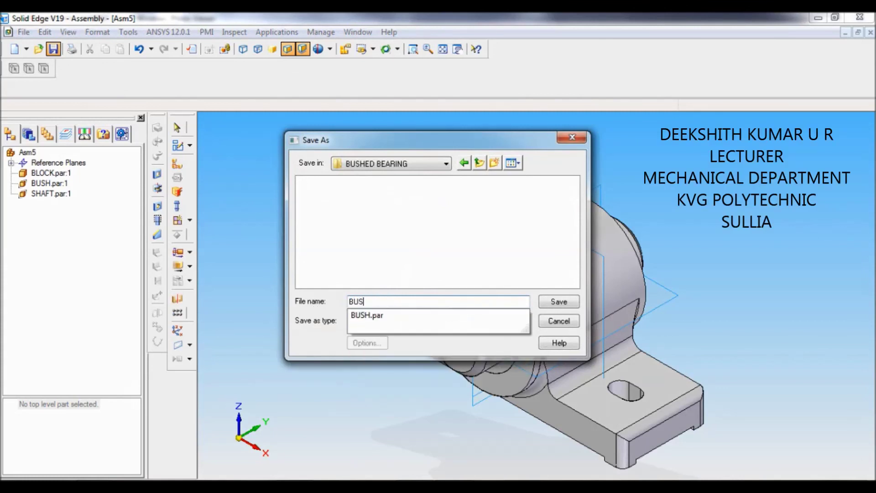
{"action": "type", "text": "HED BEA"}
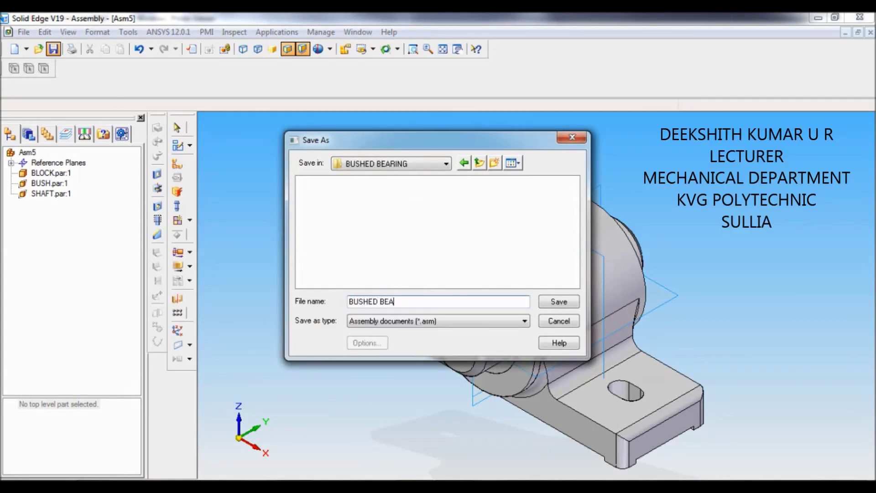
{"action": "type", "text": "RING ASSEMBLY"}
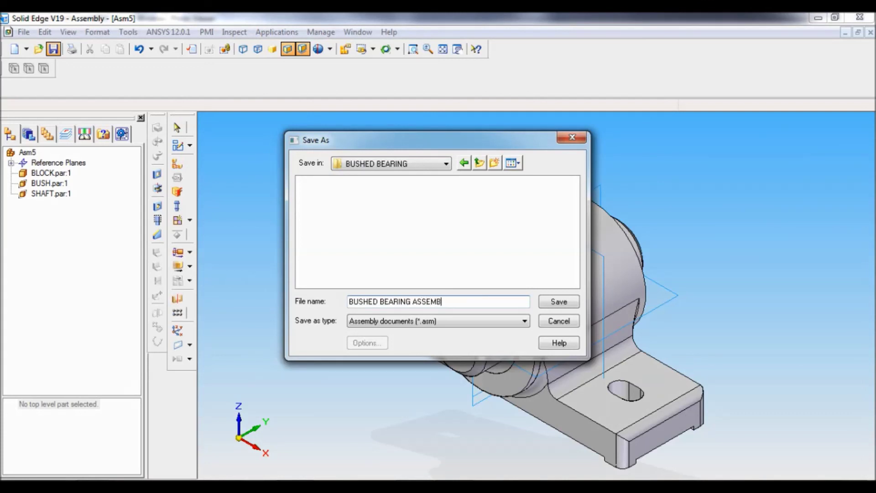
{"action": "left_click", "coordinate": [560, 303]}
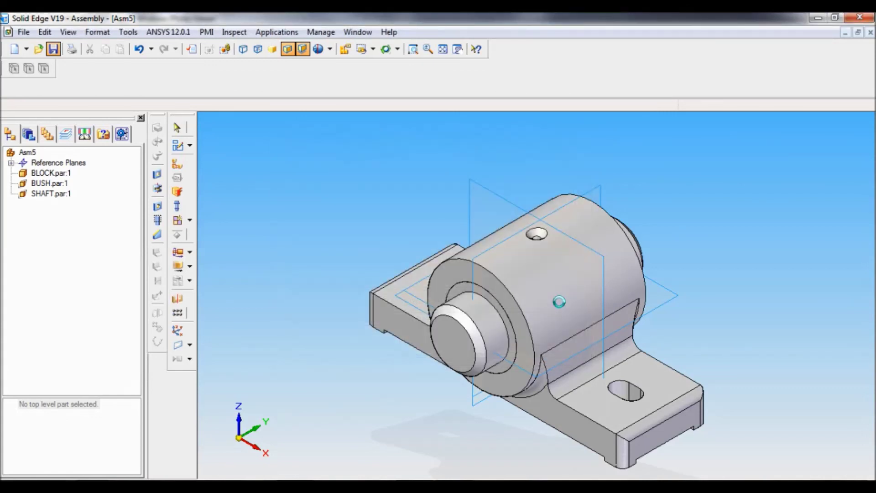